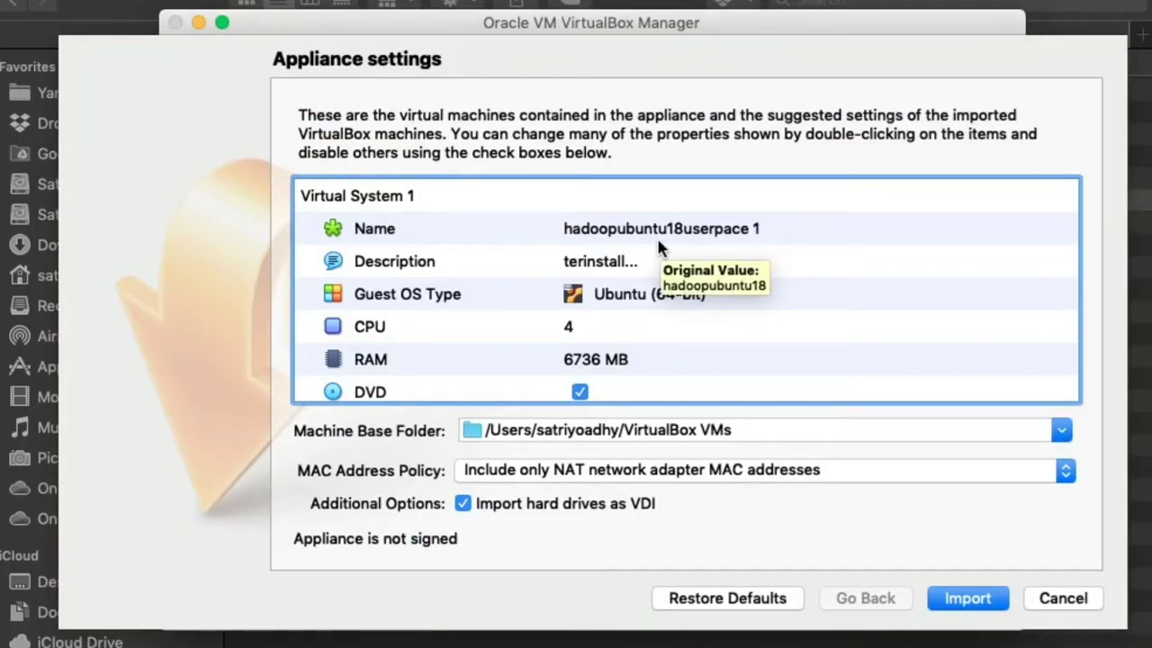
Step: Rename the appliance's virtual machine to hadoopubuntuBaru
{"action": "double_click", "coordinate": [725, 230]}
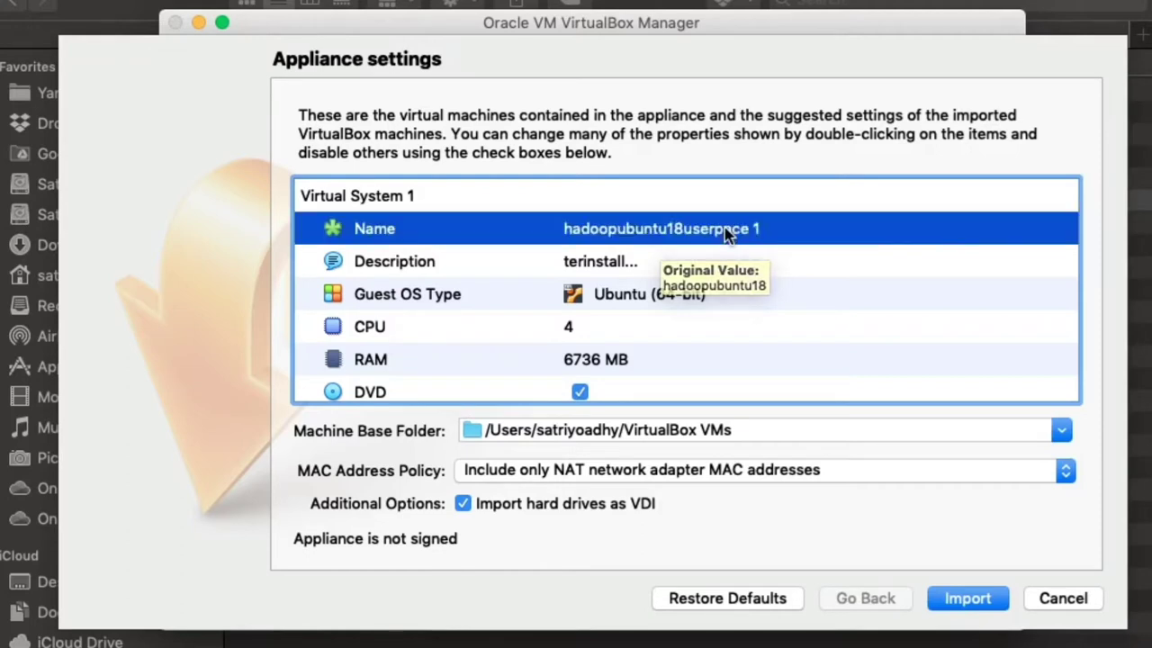
{"action": "left_click", "coordinate": [809, 235]}
{"action": "key", "text": "BackSpace"}
{"action": "key", "text": "BackSpace"}
{"action": "key", "text": "BackSpace"}
{"action": "key", "text": "BackSpace"}
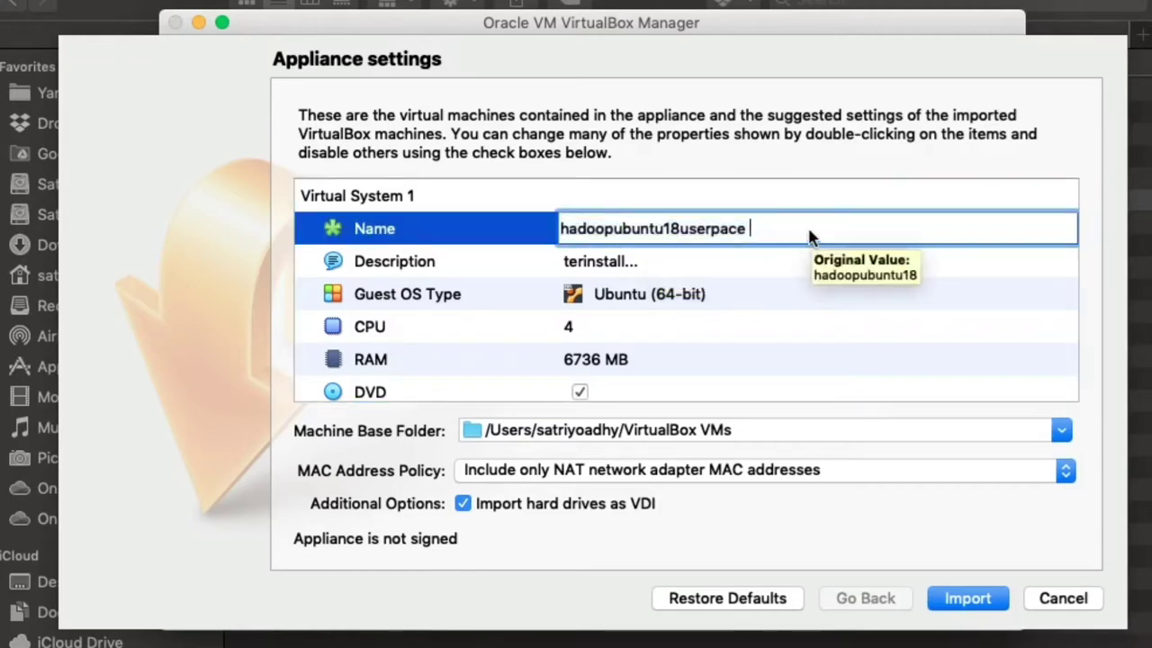
{"action": "key", "text": "BackSpace"}
{"action": "key", "text": "BackSpace"}
{"action": "key", "text": "BackSpace"}
{"action": "key", "text": "BackSpace"}
{"action": "key", "text": "BackSpace"}
{"action": "key", "text": "BackSpace"}
{"action": "key", "text": "BackSpace"}
{"action": "key", "text": "BackSpace"}
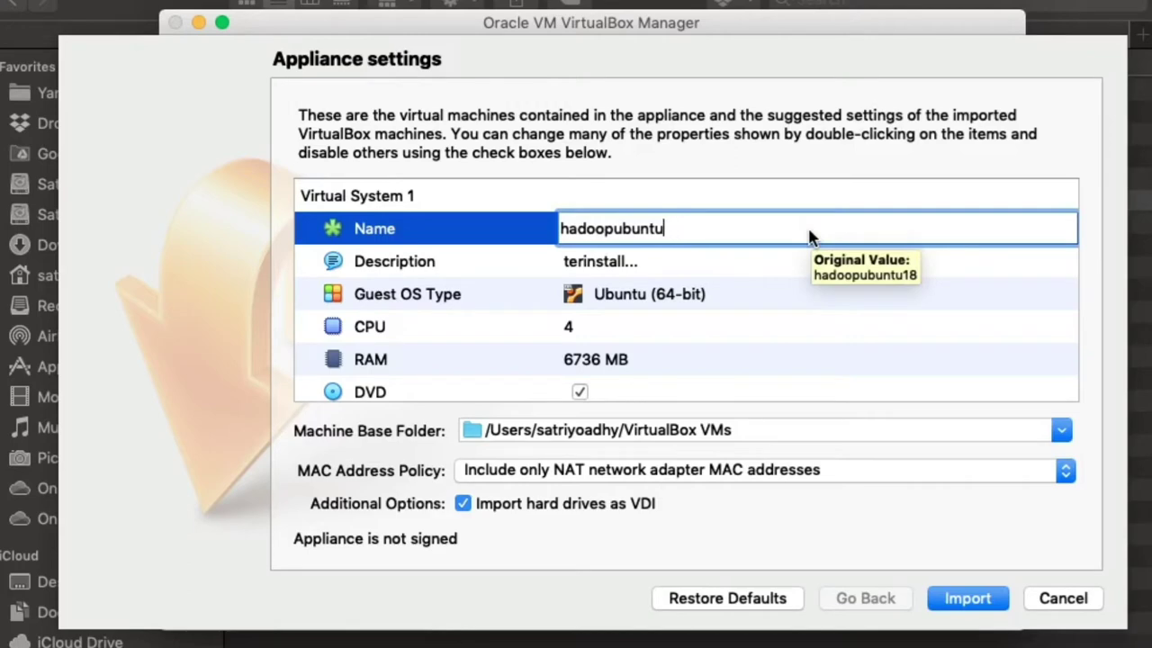
{"action": "type", "text": "Baru"}
{"action": "left_click", "coordinate": [745, 268]}
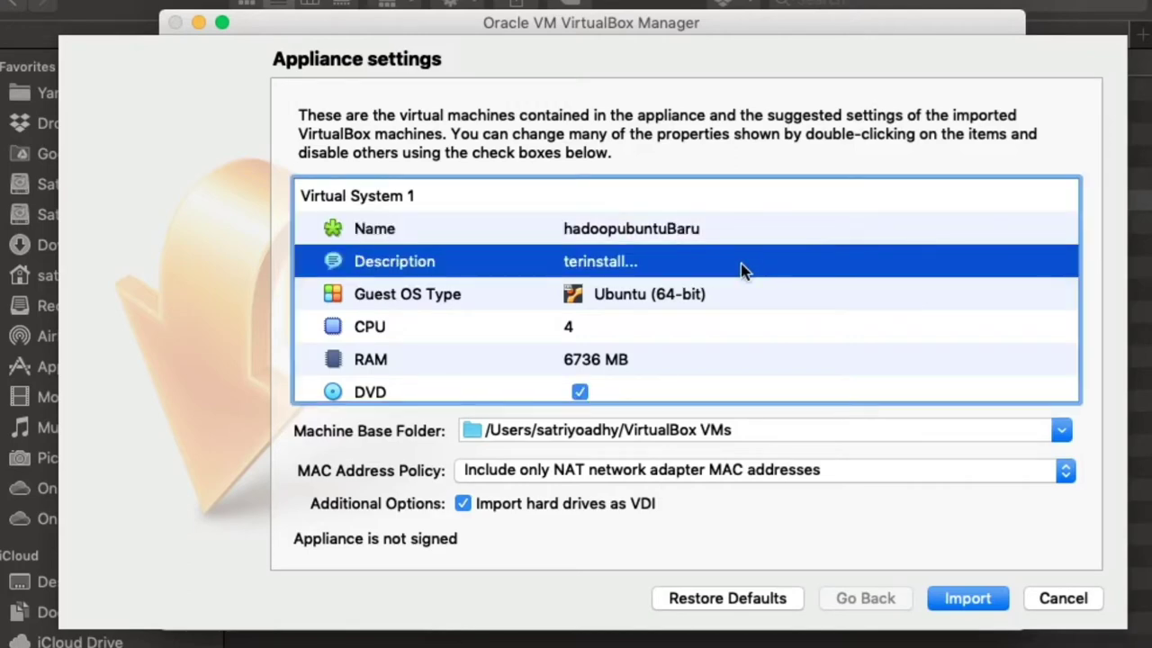
Step: Set the appliance's CPU count to 1
{"action": "left_click", "coordinate": [681, 299]}
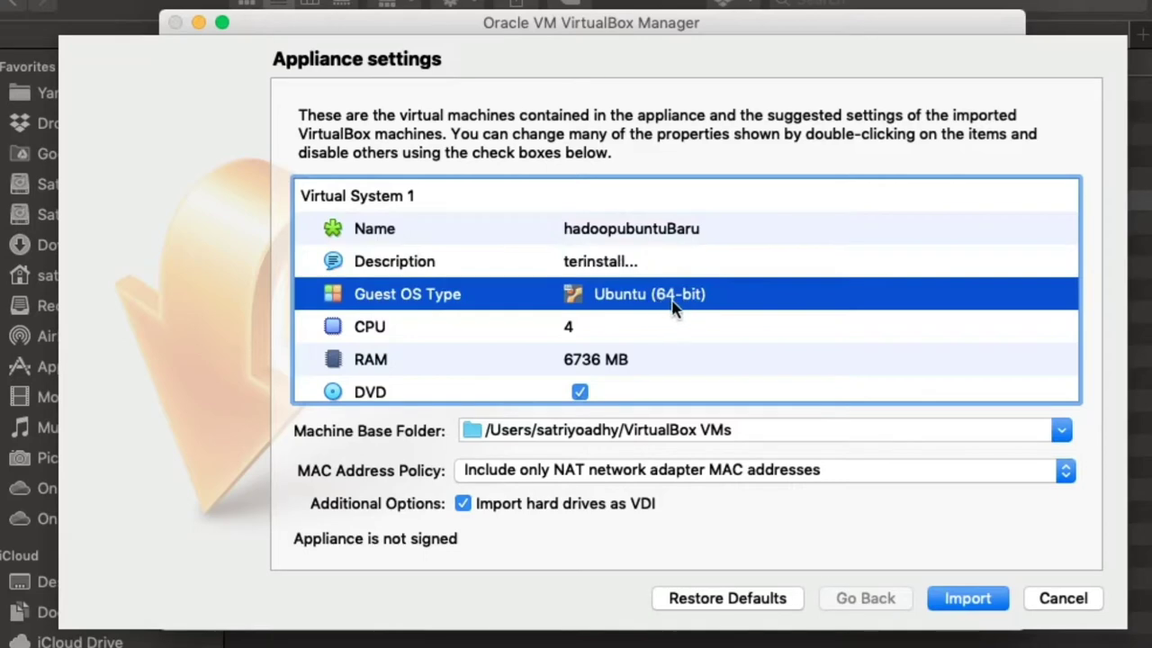
{"action": "left_click", "coordinate": [645, 331]}
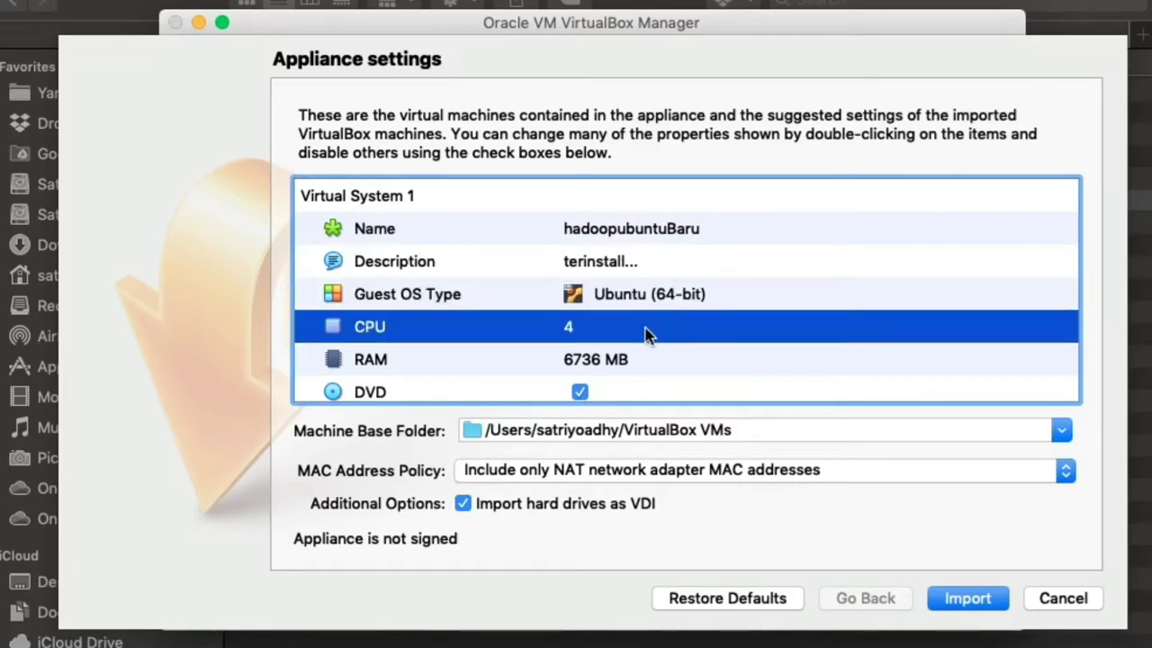
{"action": "double_click", "coordinate": [596, 336]}
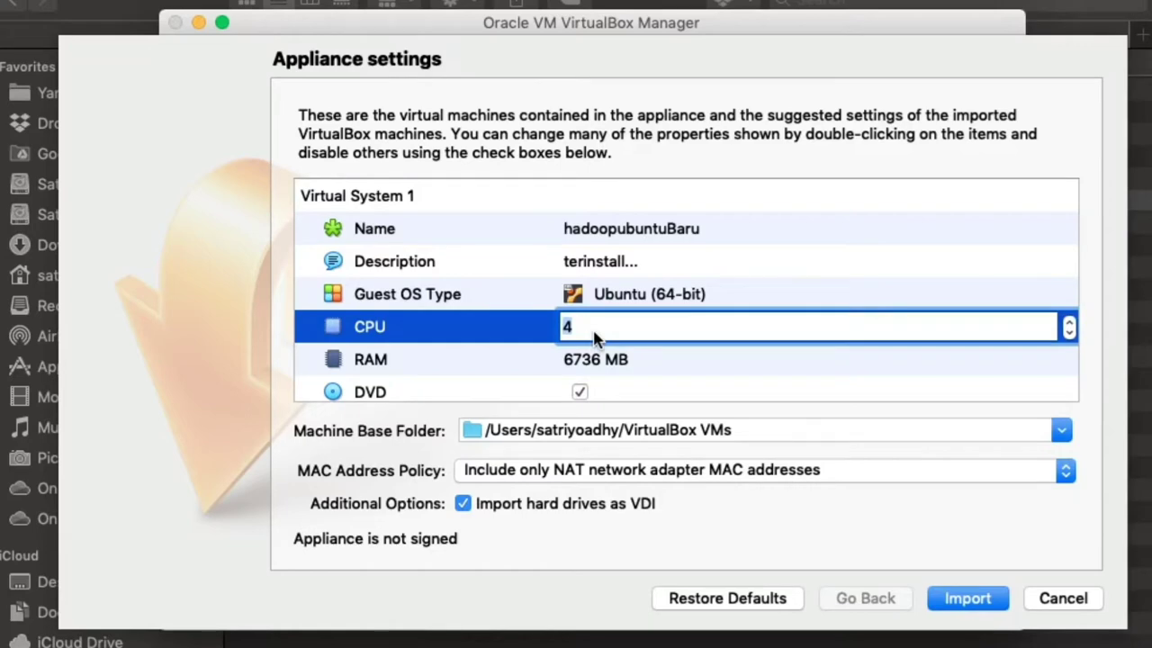
{"action": "type", "text": "1"}
{"action": "left_click", "coordinate": [607, 362]}
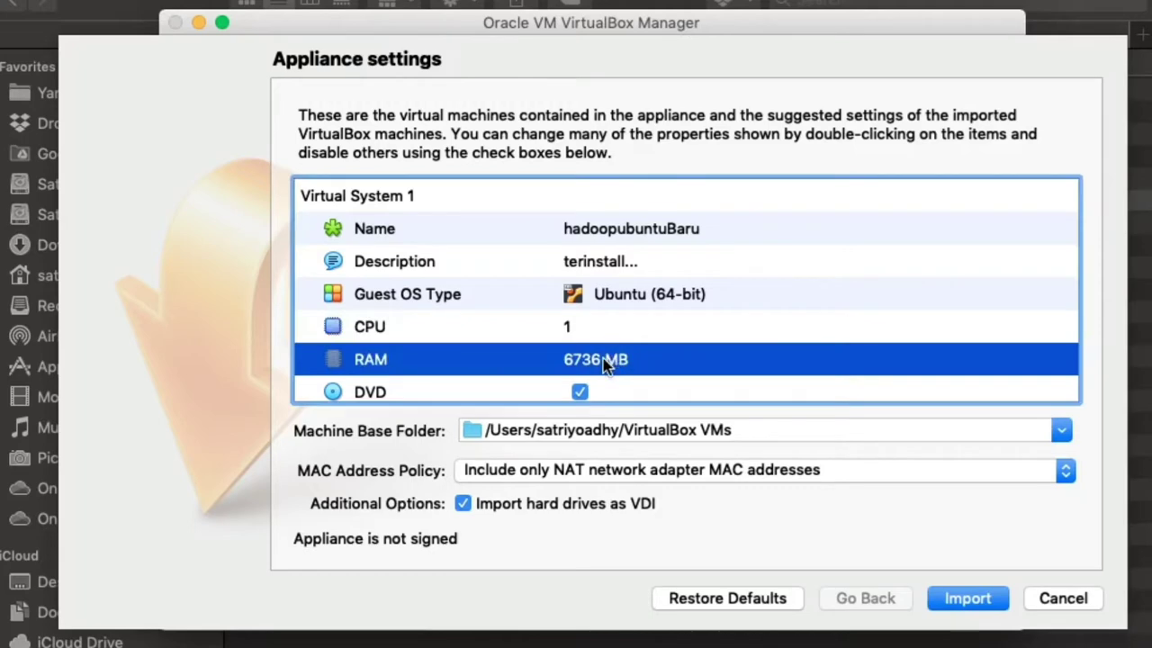
Step: Set the appliance's RAM to 1000 MB
{"action": "double_click", "coordinate": [594, 367]}
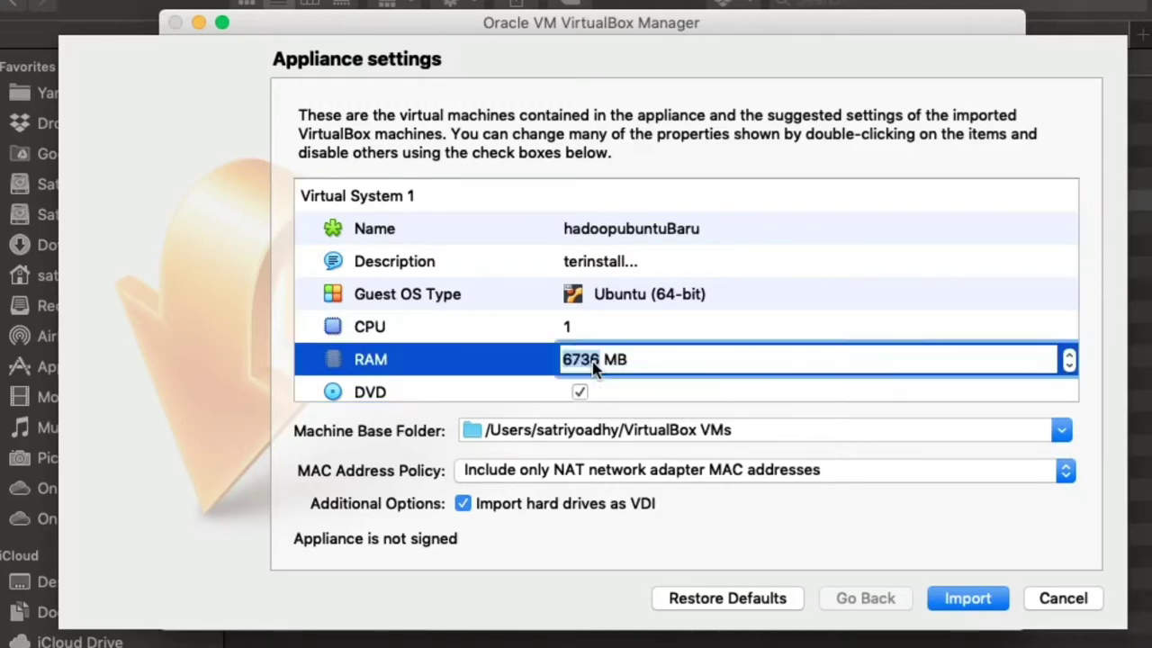
{"action": "left_click", "coordinate": [602, 389]}
{"action": "left_click", "coordinate": [596, 328]}
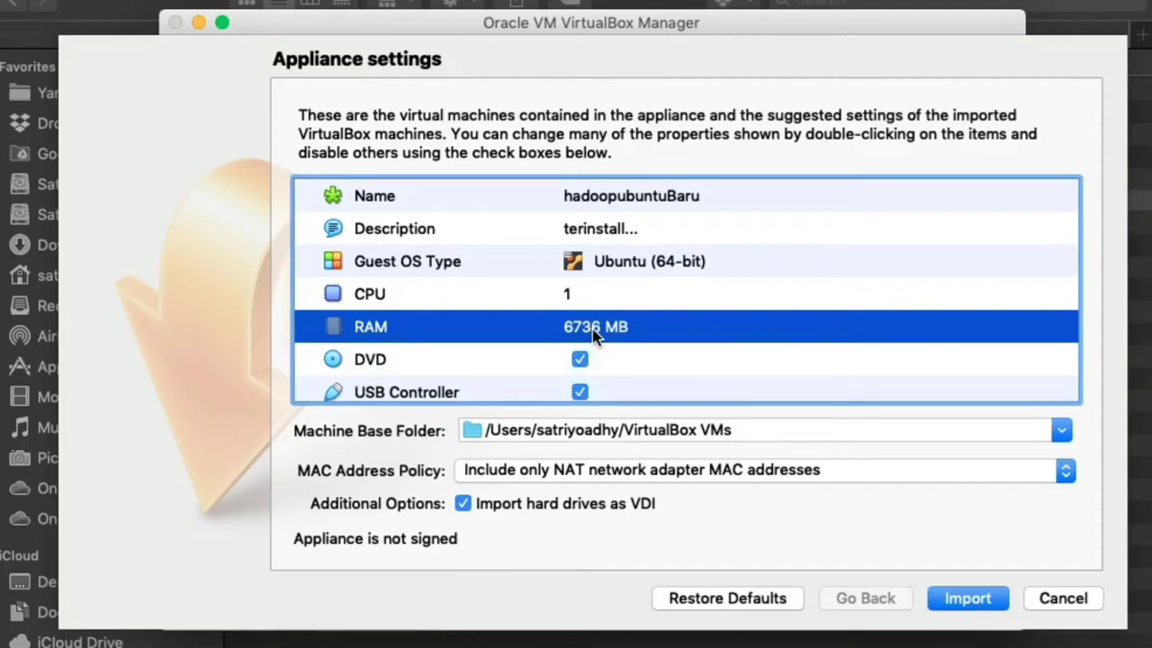
{"action": "double_click", "coordinate": [577, 332]}
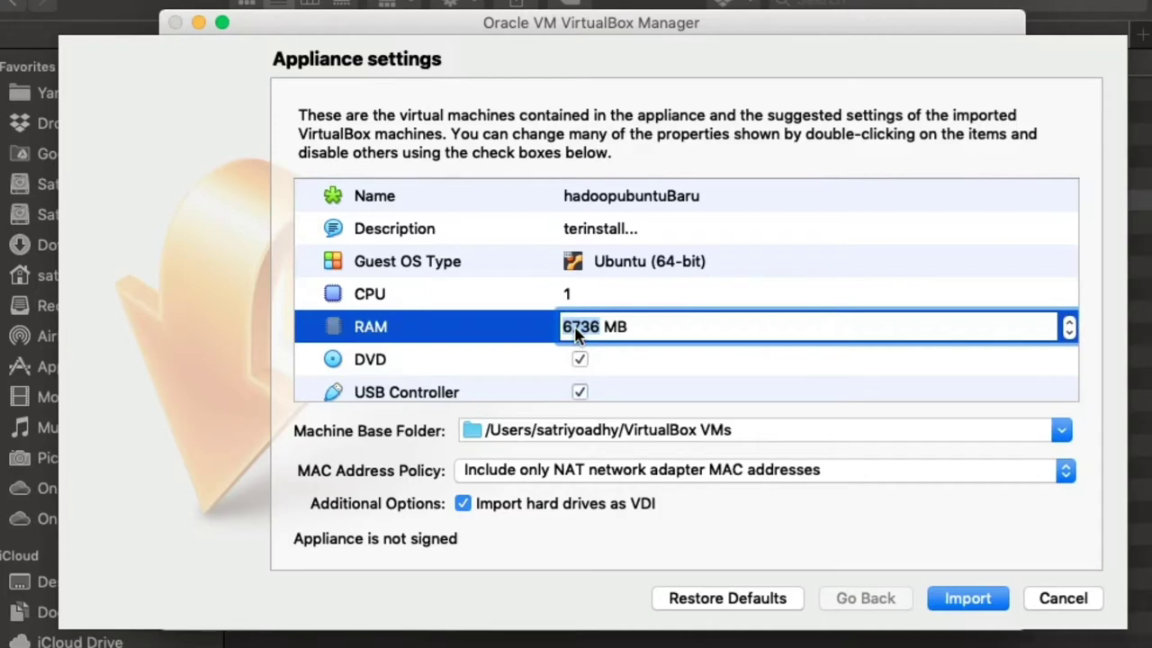
{"action": "type", "text": "1000"}
{"action": "left_click", "coordinate": [631, 358]}
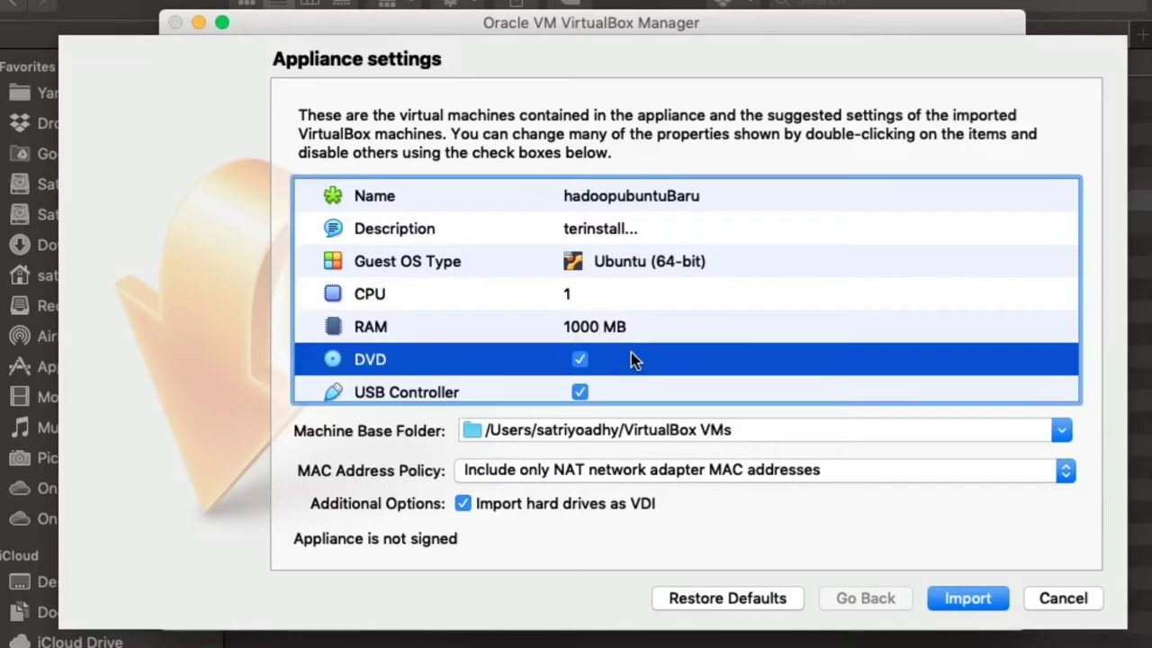
Step: Choose the VirtualBox VMs folder on the SatriyoSam drive as the machine base folder
{"action": "scroll", "coordinate": [630, 359], "scroll_direction": "down", "scroll_amount": 5}
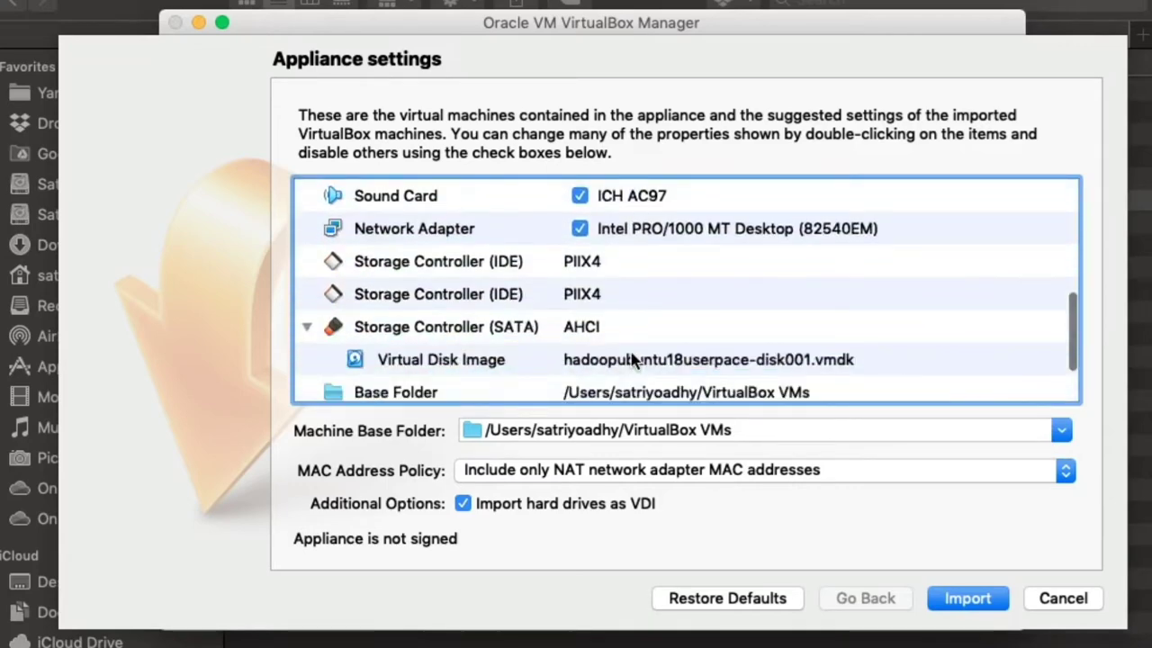
{"action": "scroll", "coordinate": [662, 275], "scroll_direction": "down", "scroll_amount": 2}
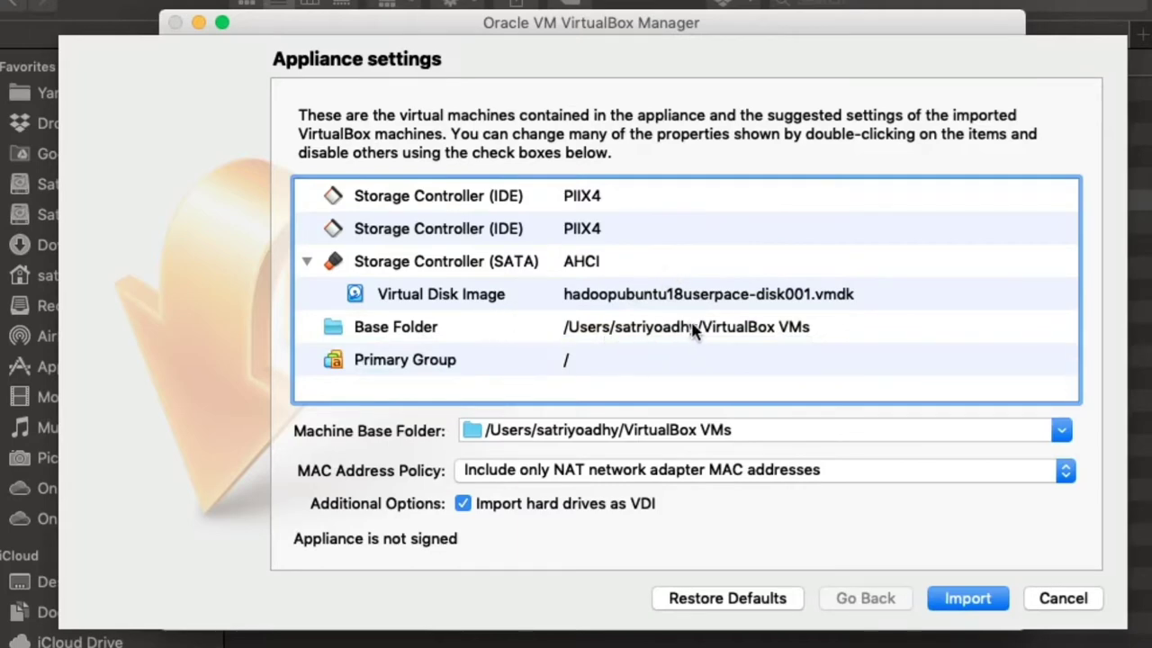
{"action": "left_click", "coordinate": [768, 430]}
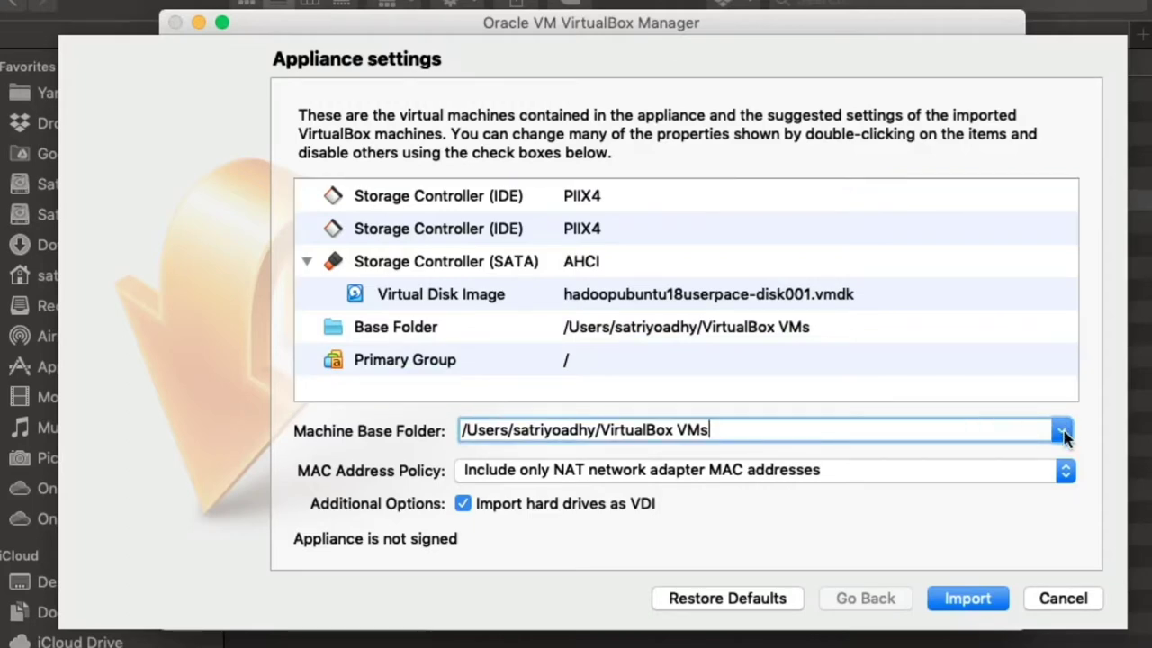
{"action": "left_click", "coordinate": [1063, 432]}
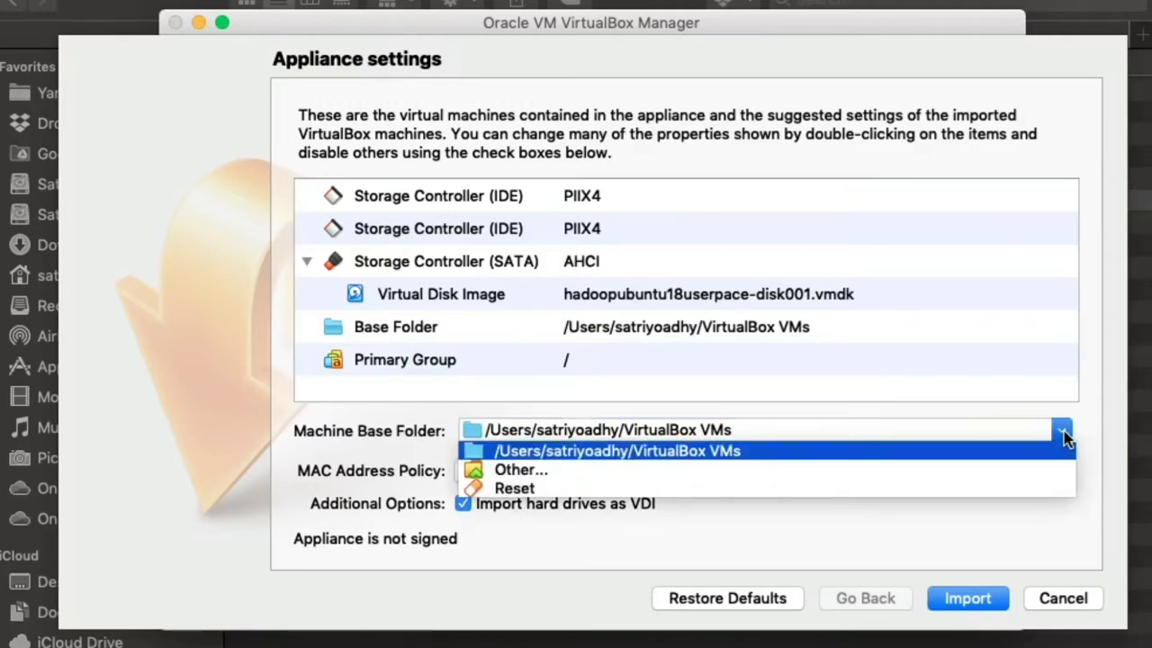
{"action": "left_click", "coordinate": [897, 472]}
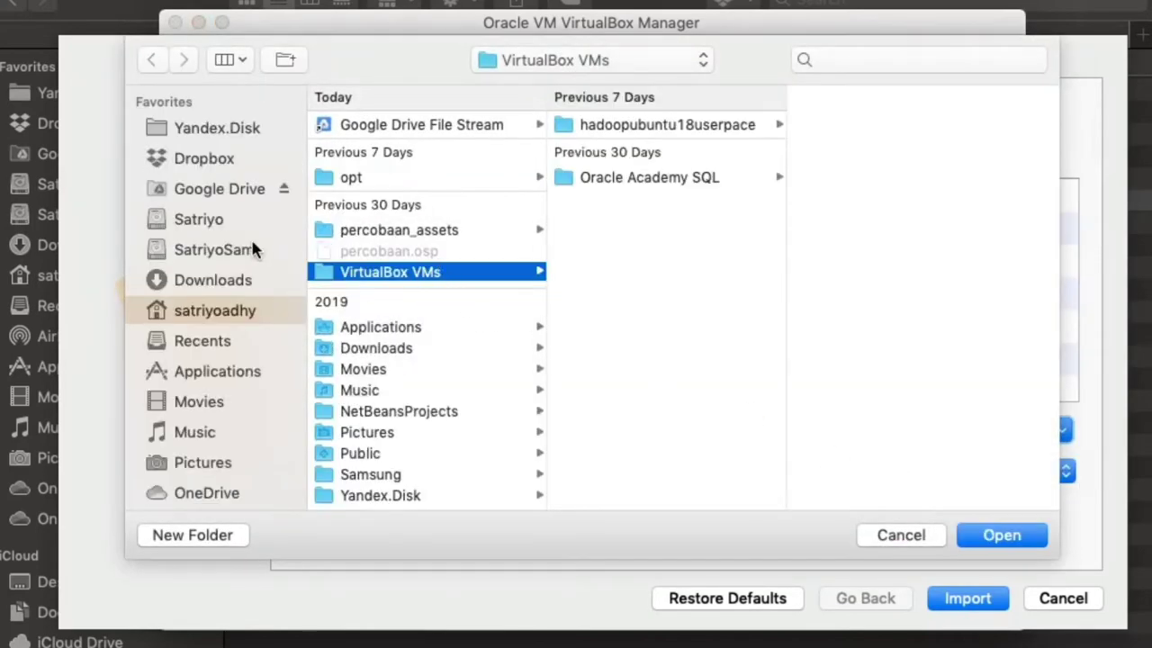
{"action": "left_click", "coordinate": [252, 247]}
{"action": "scroll", "coordinate": [531, 391], "scroll_direction": "down", "scroll_amount": 5}
{"action": "scroll", "coordinate": [518, 392], "scroll_direction": "down", "scroll_amount": 3}
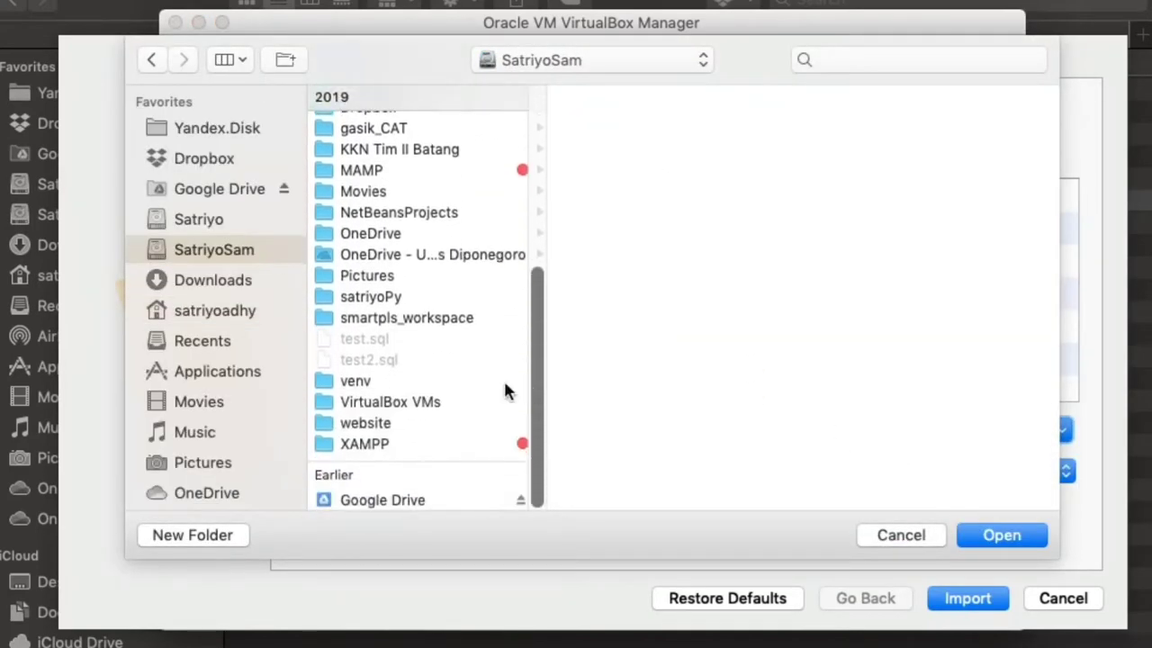
{"action": "left_click", "coordinate": [423, 404]}
{"action": "key", "text": "Return"}
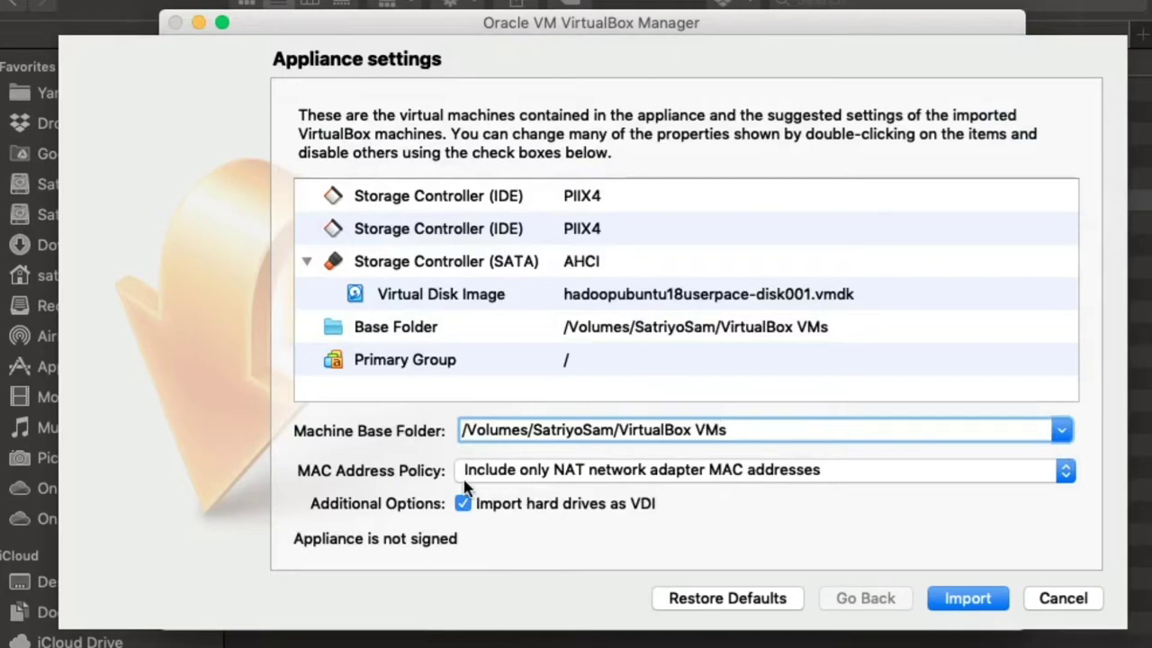
Step: Choose 'Generate new MAC addresses for all network adapters' and start the import
{"action": "left_click", "coordinate": [633, 475]}
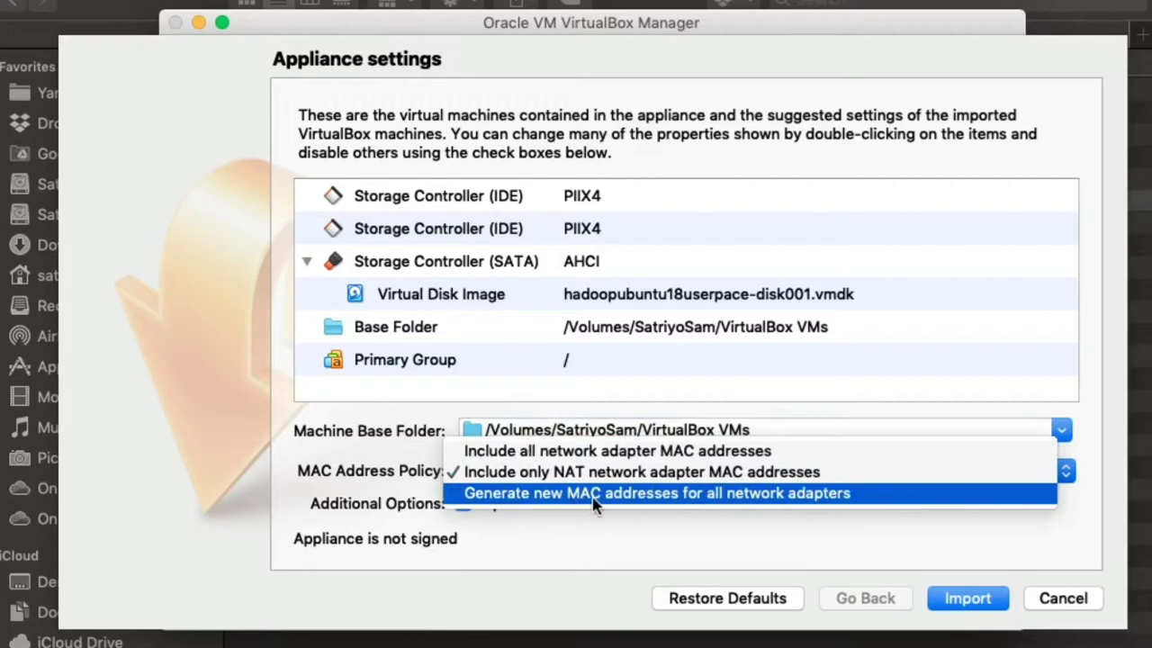
{"action": "left_click", "coordinate": [594, 494]}
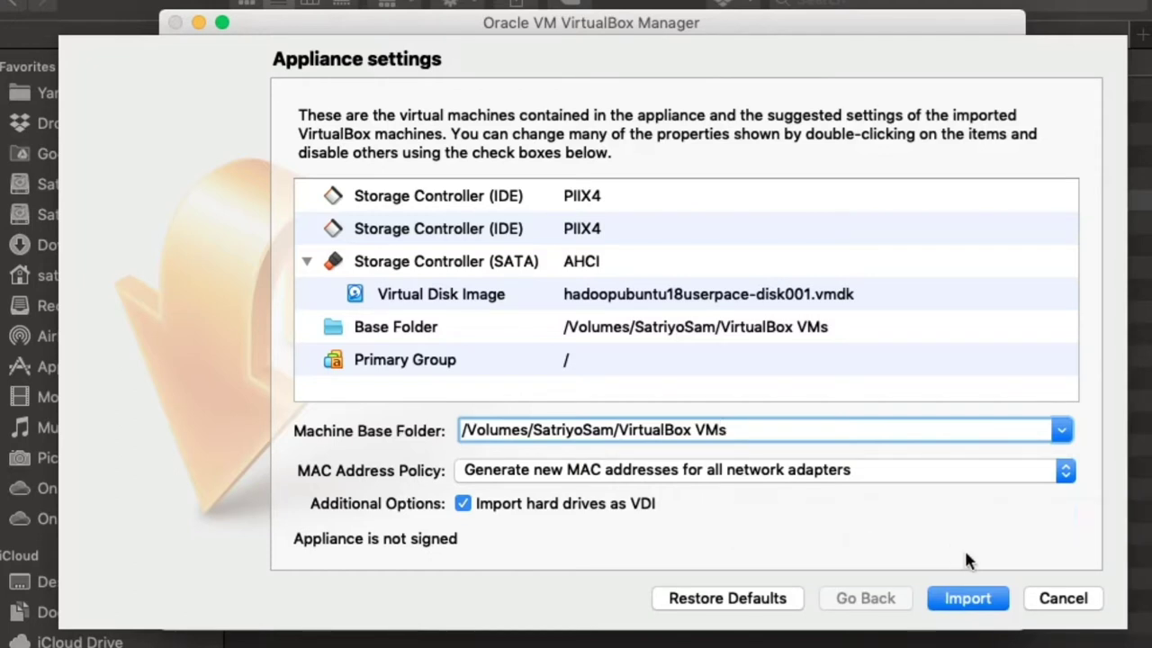
{"action": "left_click", "coordinate": [971, 603]}
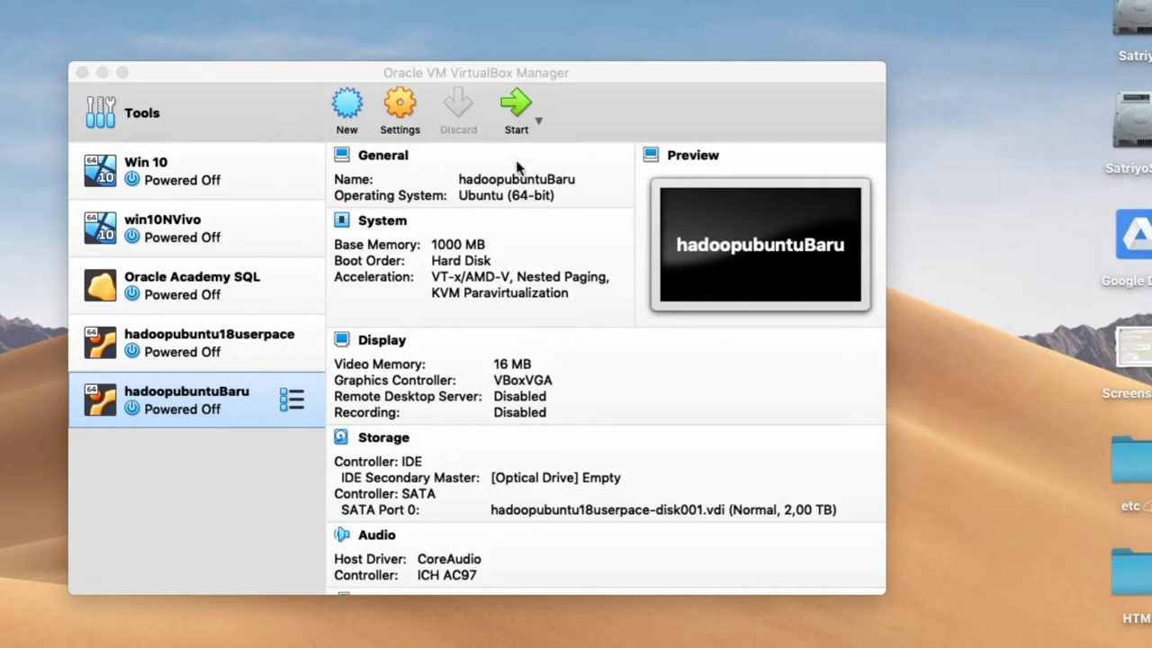
Step: Start hadoopubuntuBaru and dismiss the keyboard auto-capture and mouse integration notices
{"action": "left_click", "coordinate": [518, 110]}
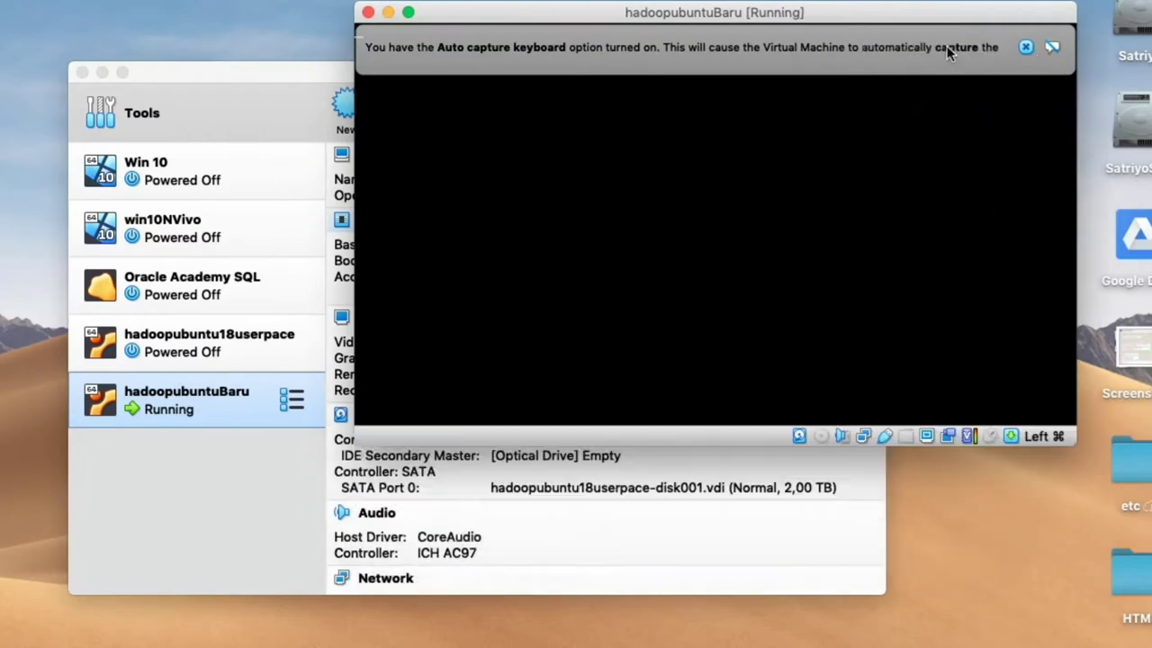
{"action": "left_click", "coordinate": [1027, 47]}
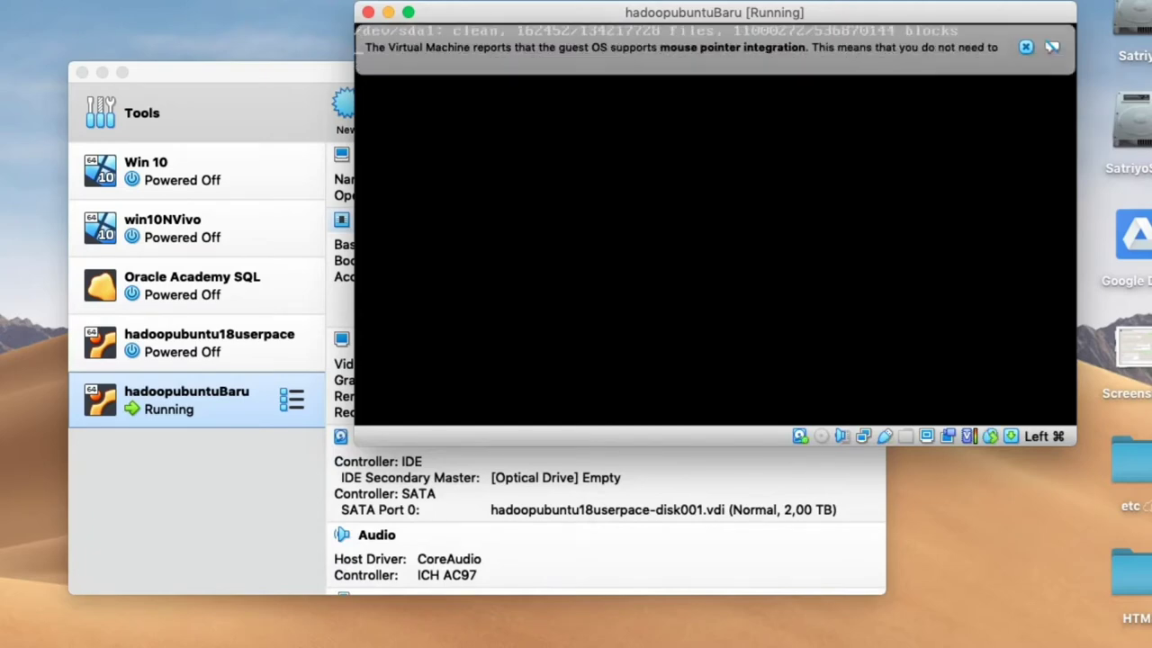
{"action": "left_click", "coordinate": [1025, 48]}
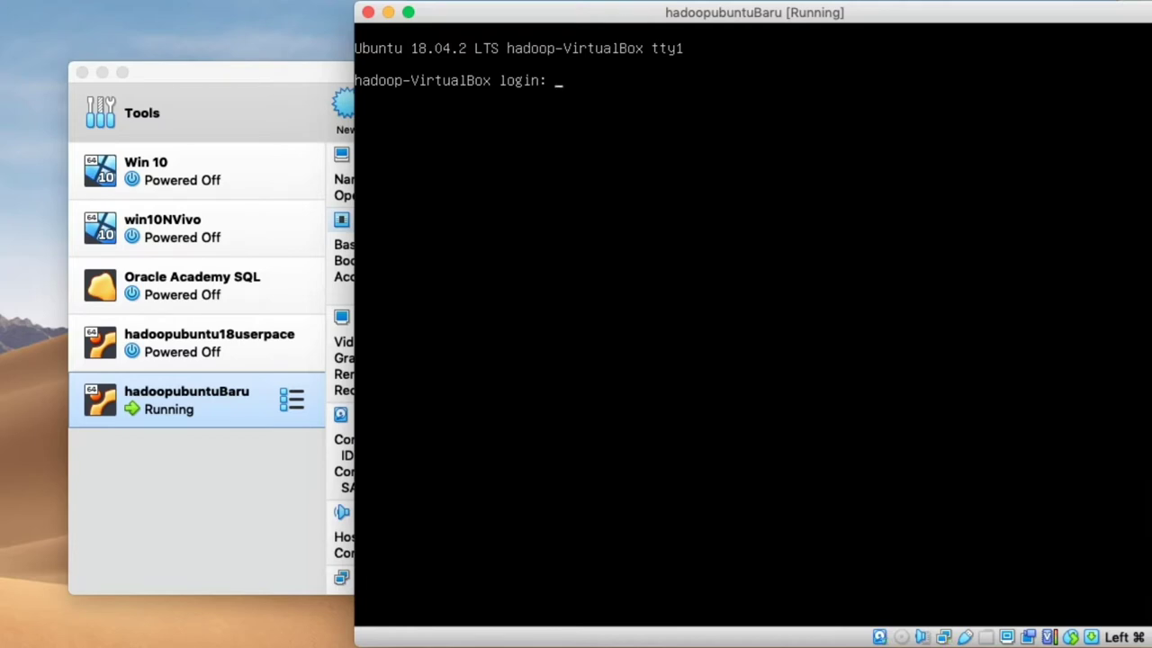
Step: Log in as user hadoop with the account password and run ls in the home directory
{"action": "type", "text": "hadoop"}
{"action": "key", "text": "Return"}
{"action": "type", "text": "hadoop"}
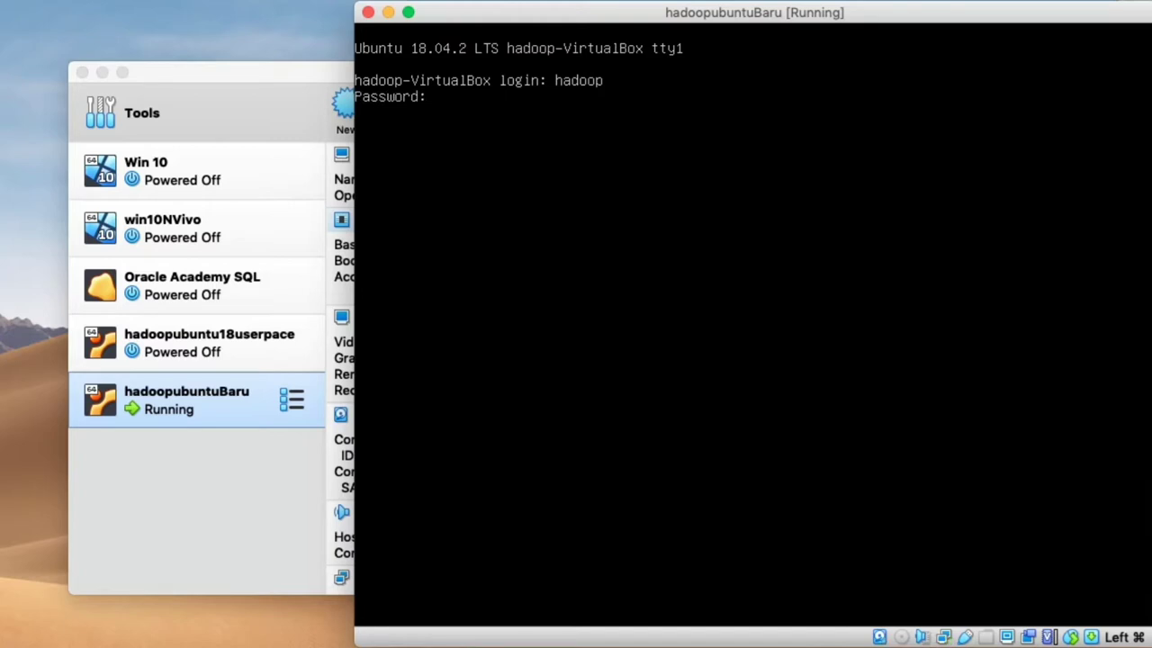
{"action": "key", "text": "Return"}
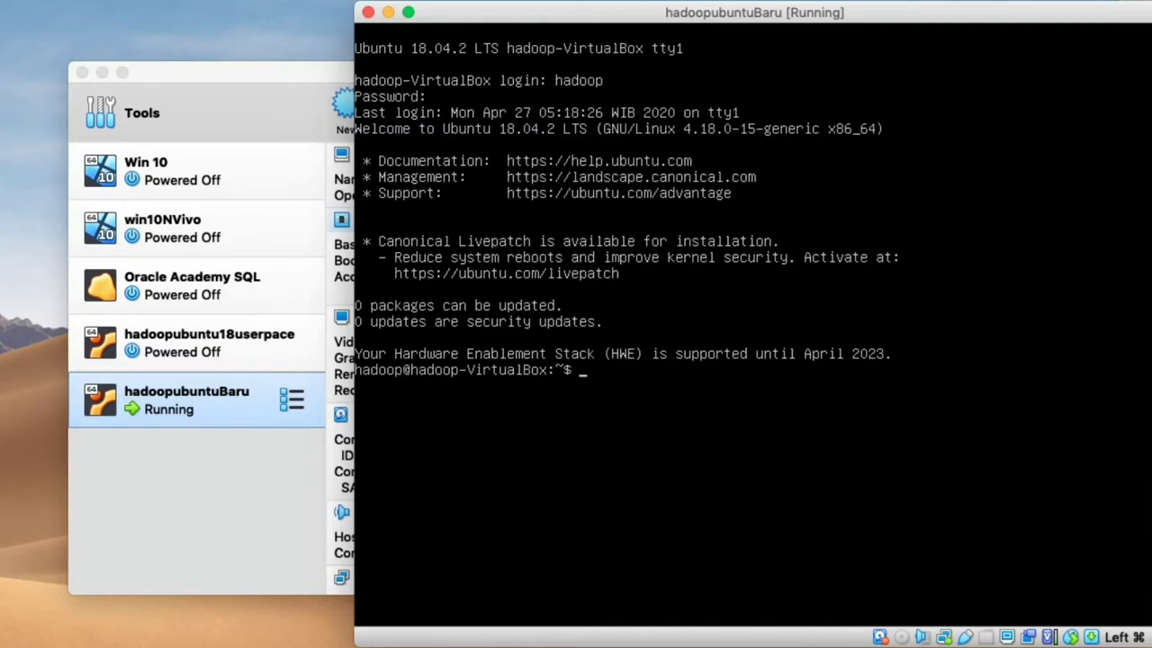
{"action": "type", "text": "ls"}
{"action": "key", "text": "Return"}
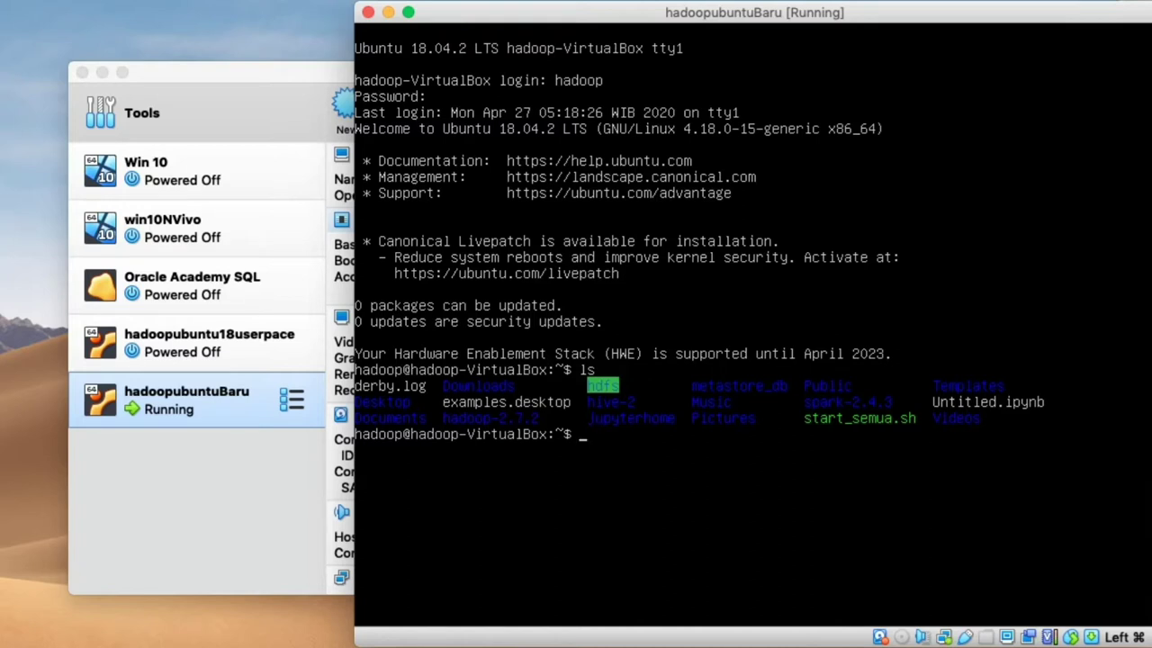
Step: Review start_semua.sh in nano, then enter ./start_semua.sh at the prompt without running it
{"action": "type", "text": "nano star"}
{"action": "key", "text": "Tab"}
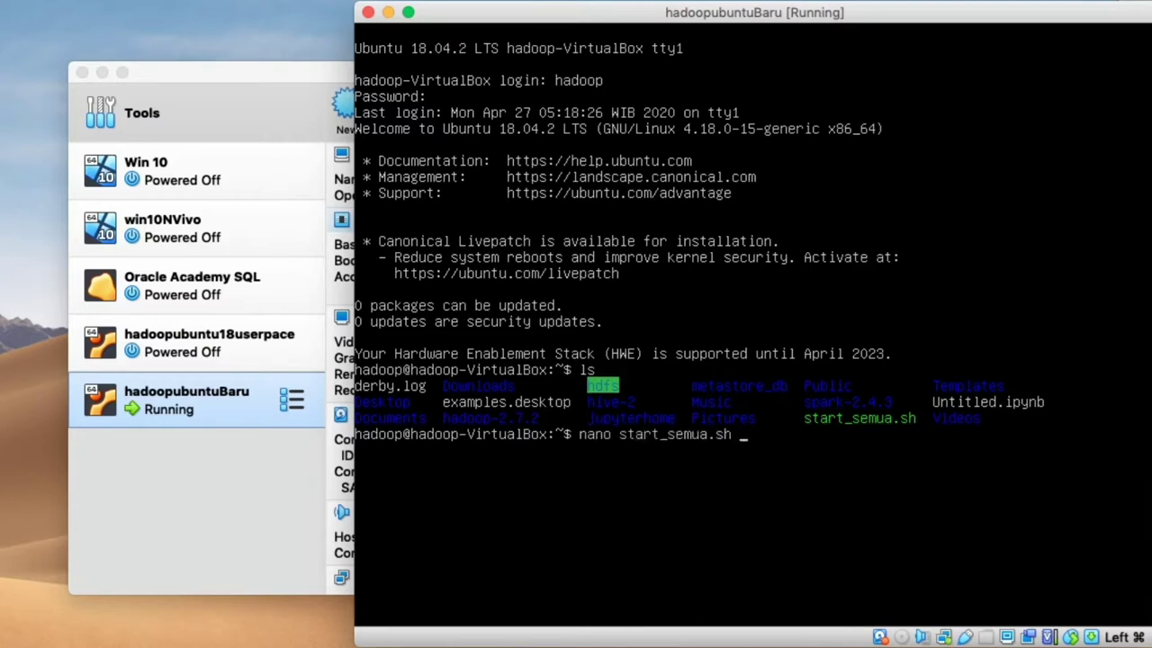
{"action": "key", "text": "Return"}
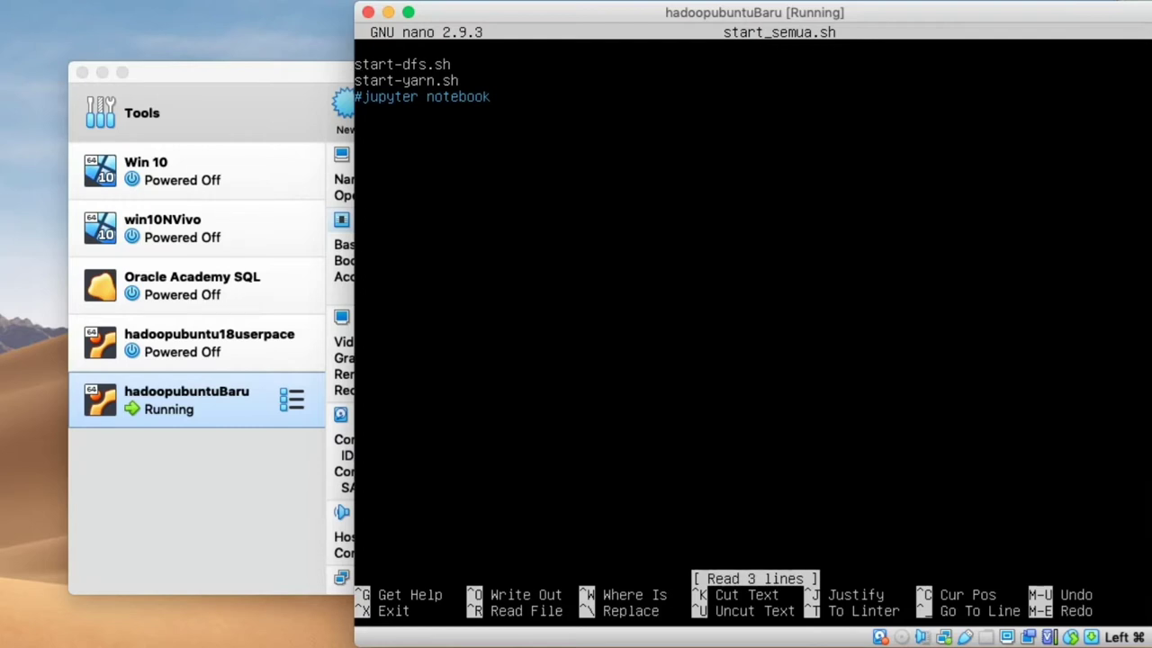
{"action": "key", "text": "ctrl+x"}
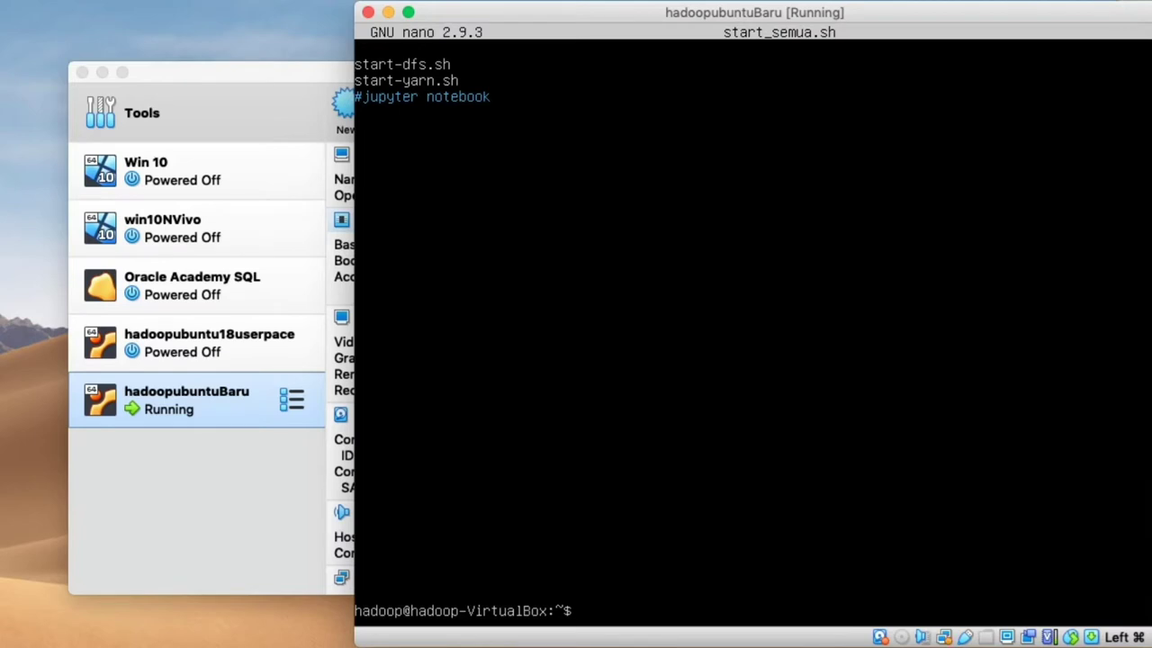
{"action": "type", "text": "./star"}
{"action": "key", "text": "Tab"}
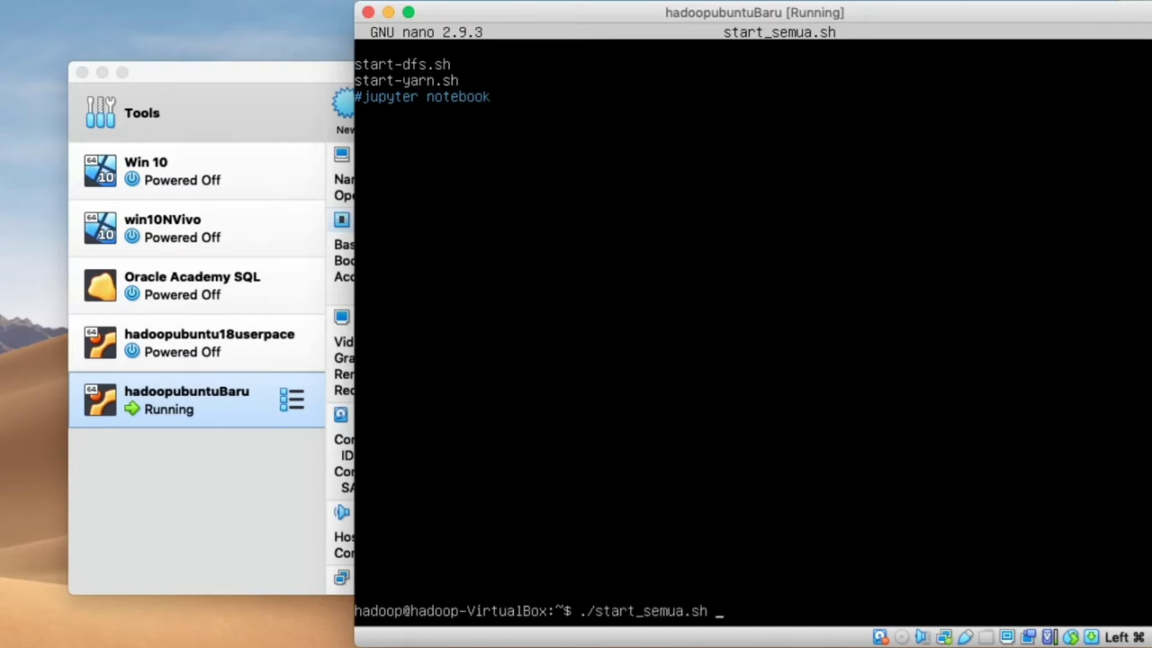
Step: Run ./start_semua.sh to start the HDFS and YARN daemons, then log out
{"action": "key", "text": "Return"}
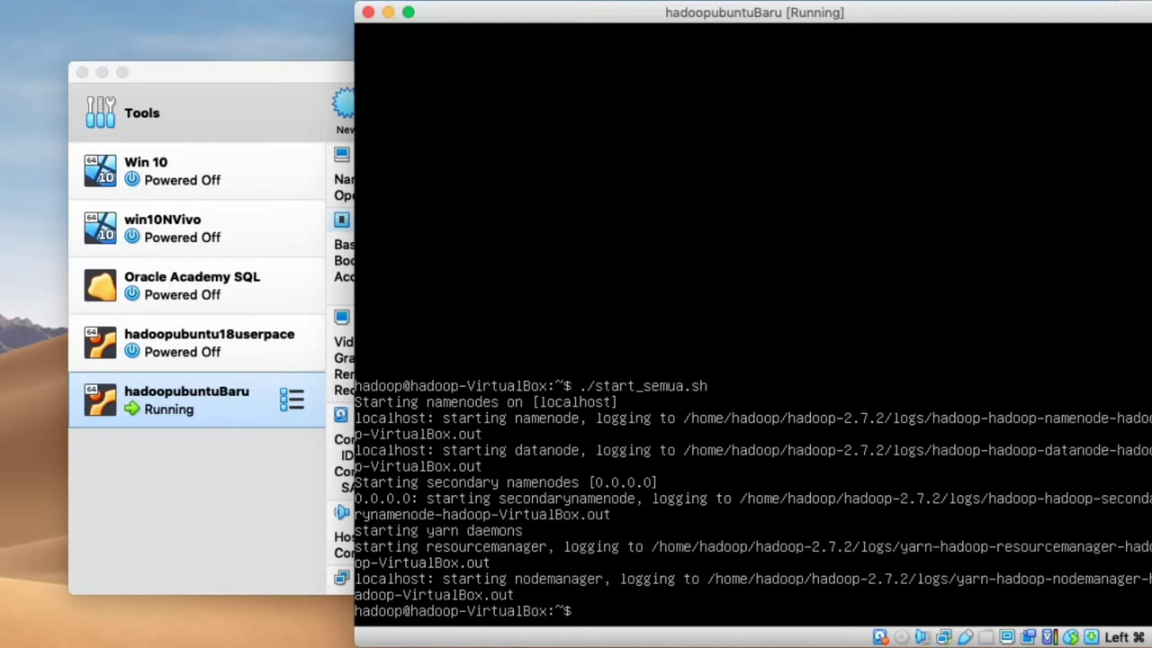
{"action": "type", "text": "logout"}
{"action": "key", "text": "Return"}
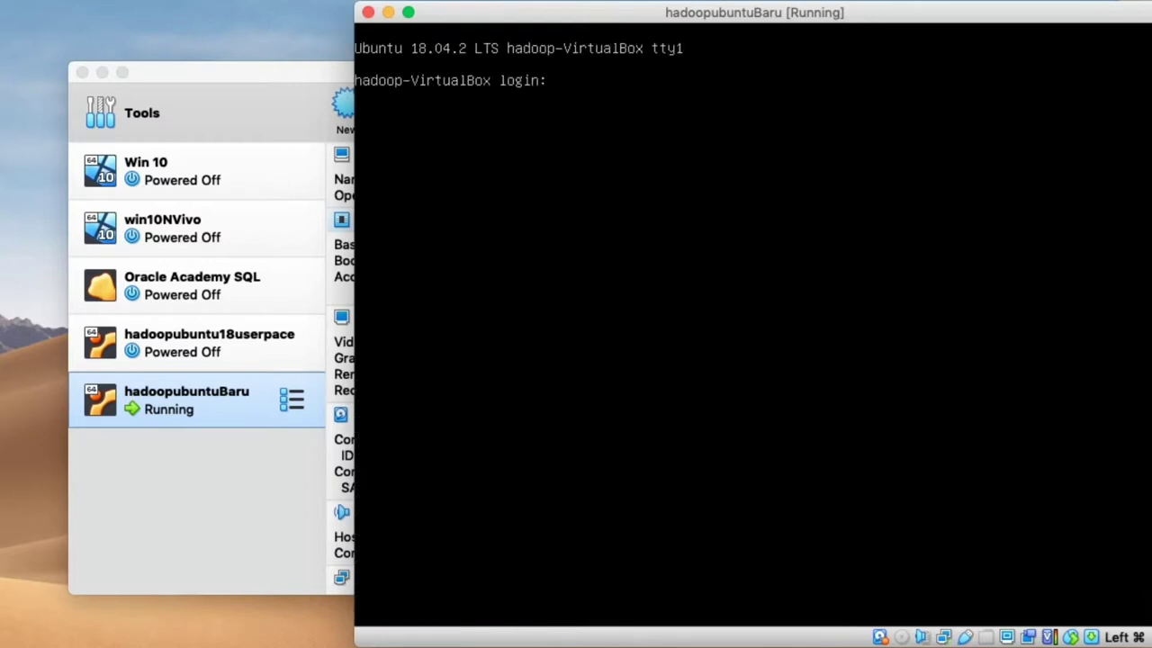